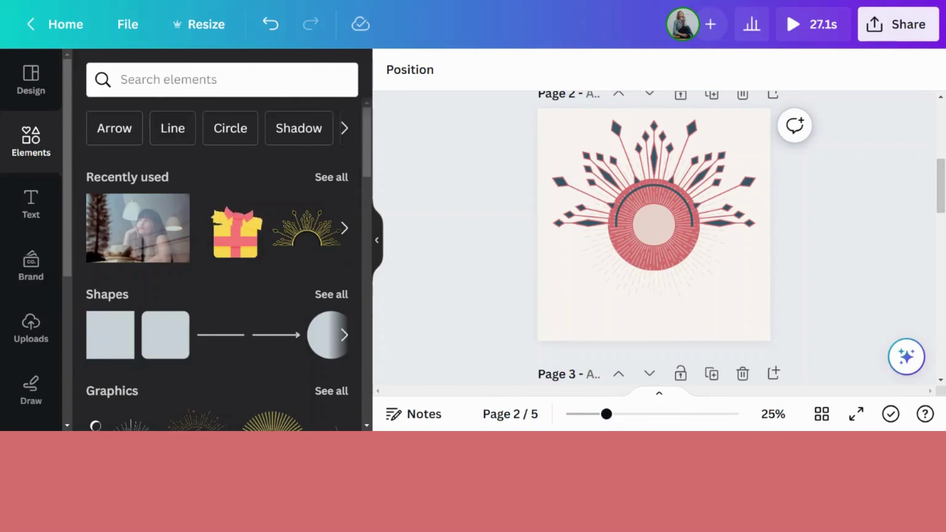
# Mirror the page 2 half-sun ornament horizontally, undoing a vertical flip so its rays point up.
pyautogui.click(690, 157)
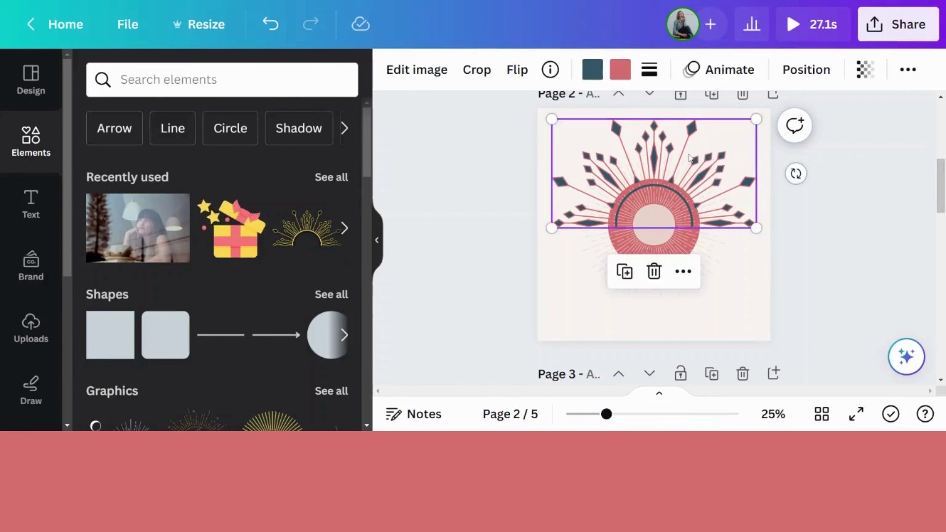
pyautogui.click(518, 74)
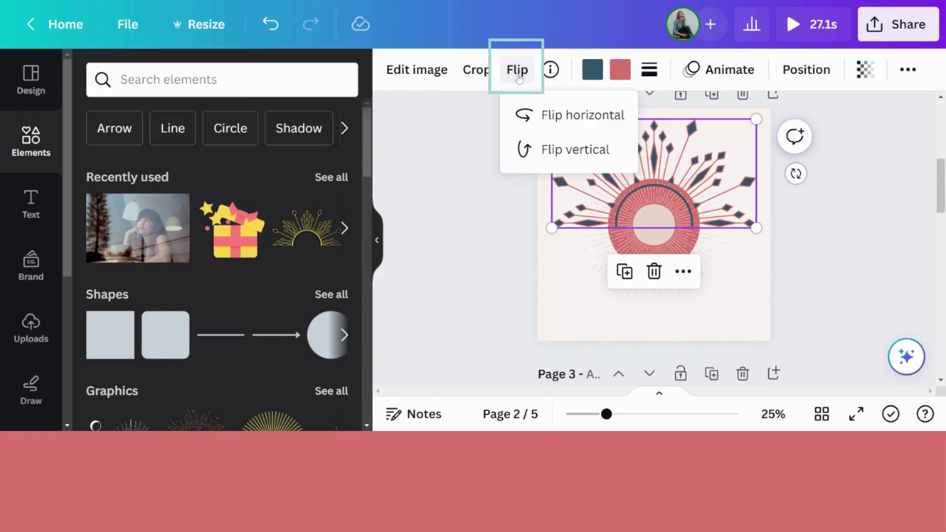
pyautogui.click(565, 123)
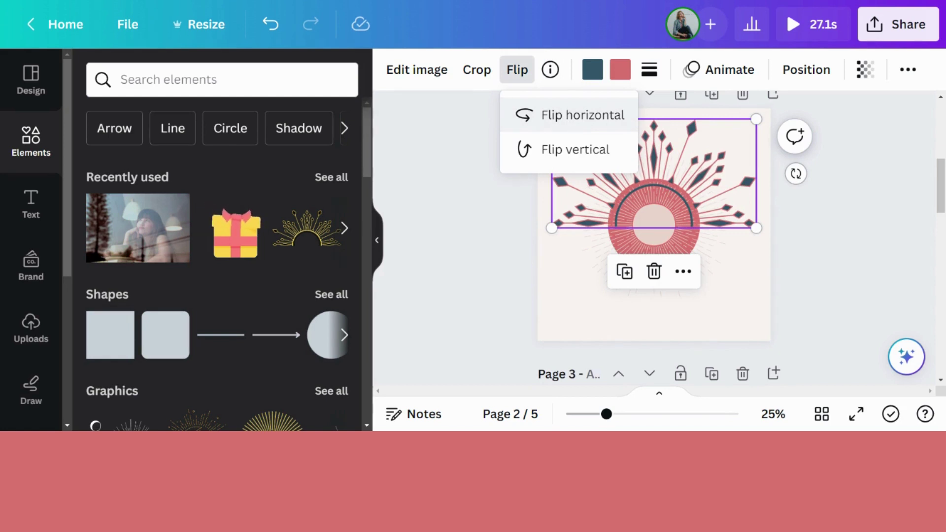
pyautogui.click(564, 151)
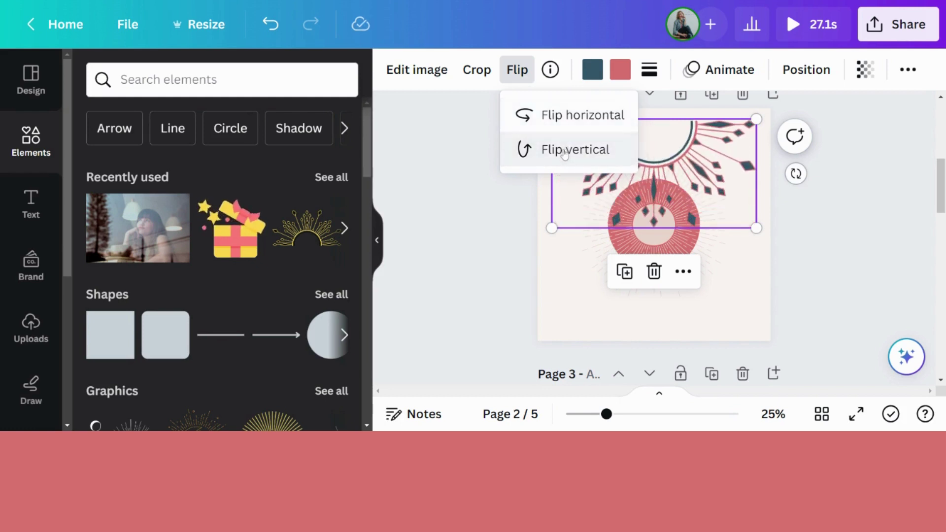
pyautogui.click(564, 152)
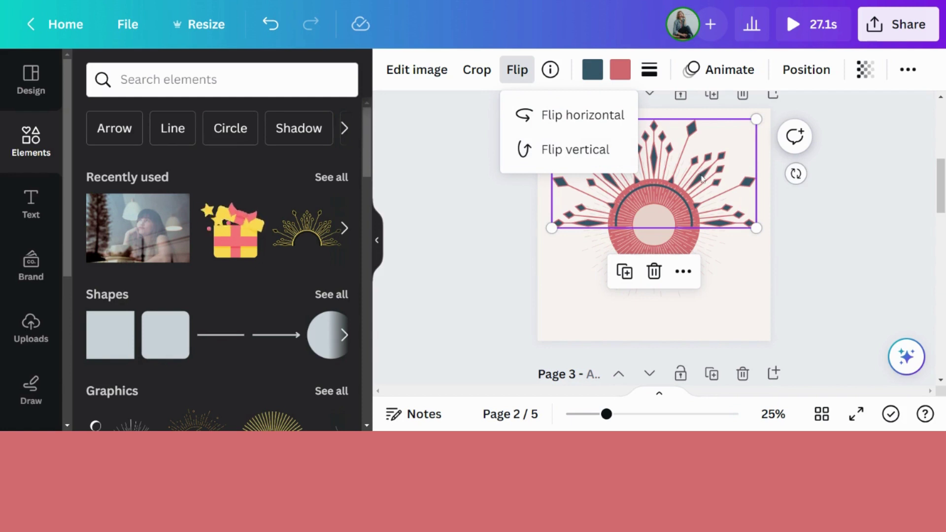
# Duplicate the half-sun, flip the copy vertically and place it below to form a full sun.
pyautogui.click(624, 272)
pyautogui.moveTo(664, 186); pyautogui.dragTo(659, 249)
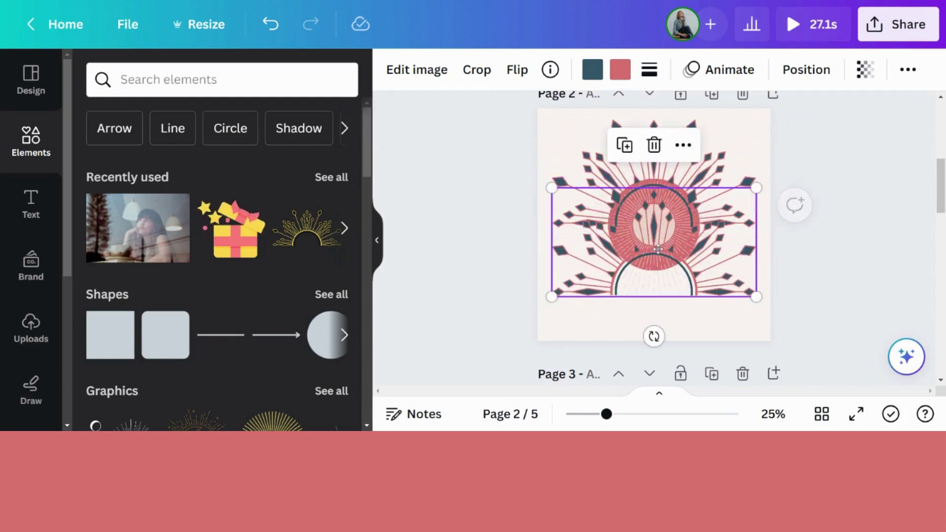
pyautogui.click(517, 70)
pyautogui.click(562, 154)
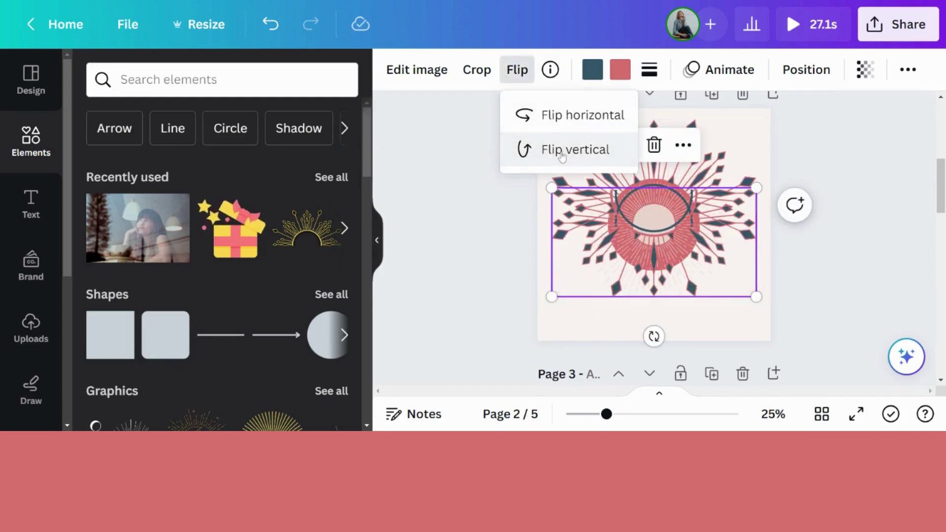
pyautogui.moveTo(657, 233); pyautogui.dragTo(658, 256)
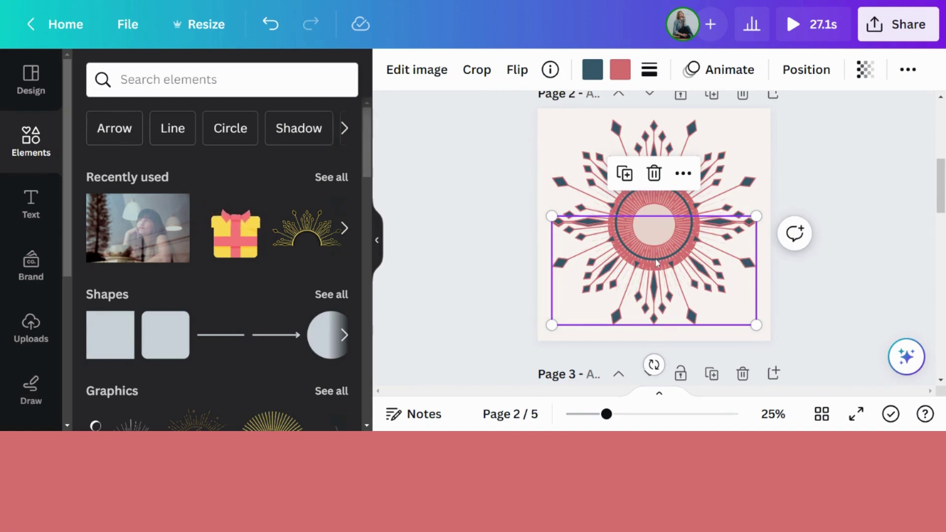
# Reselect the lower sun half to check it, then deselect the completed sun.
pyautogui.click(659, 261)
pyautogui.click(834, 246)
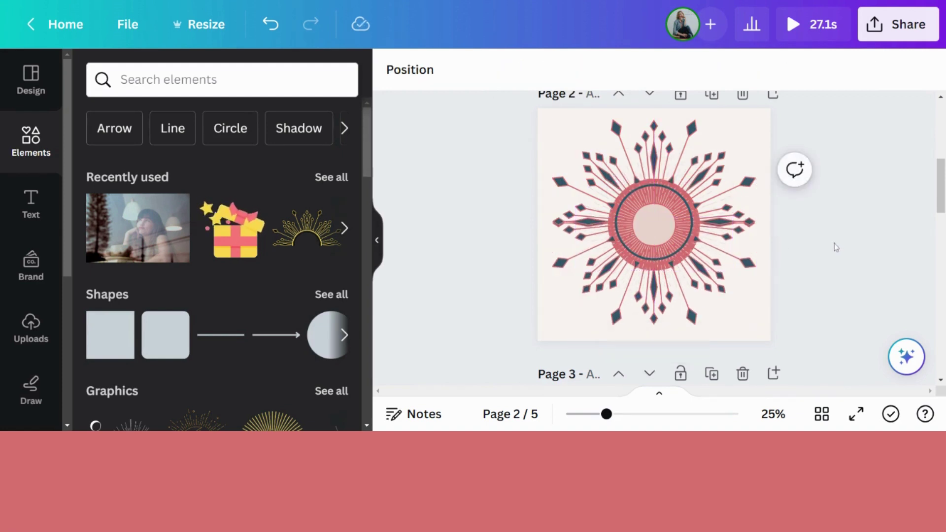
pyautogui.click(631, 232)
pyautogui.click(631, 230)
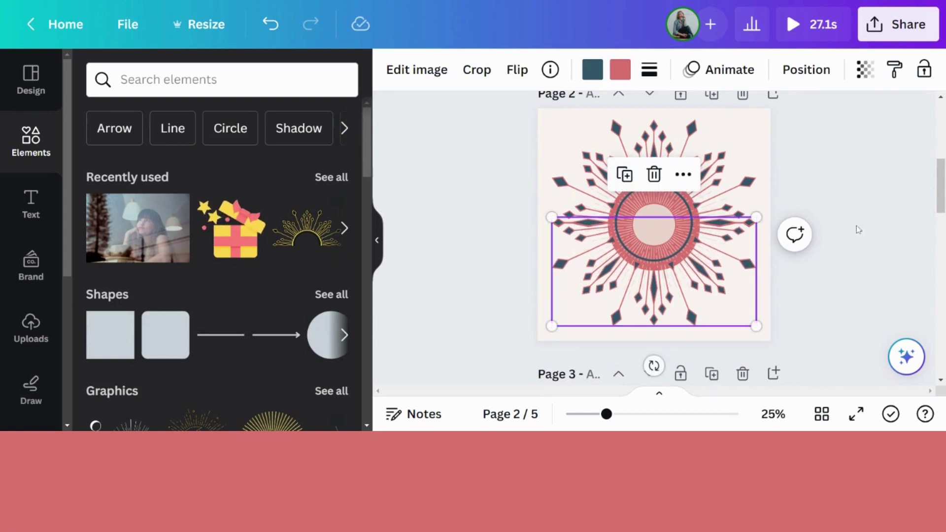
pyautogui.click(859, 207)
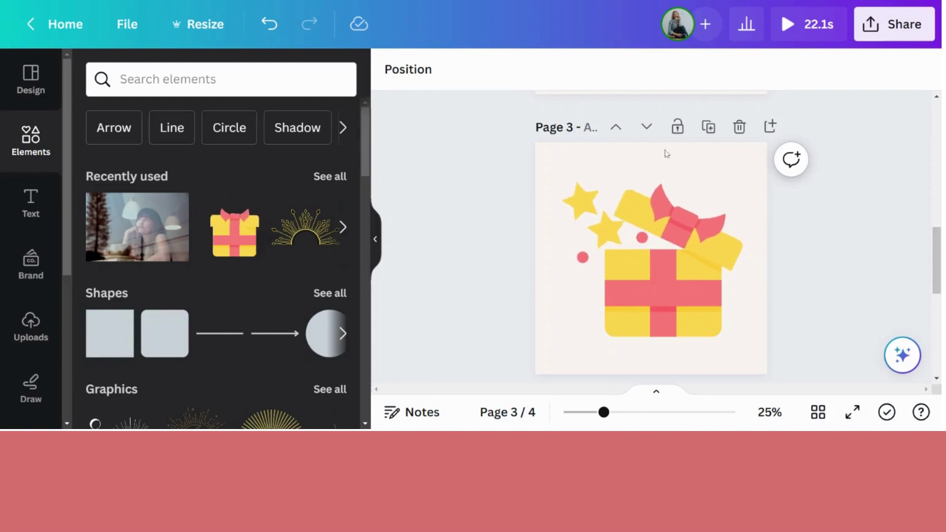
# Mirror the gift graphic on page 3 horizontally.
pyautogui.click(684, 293)
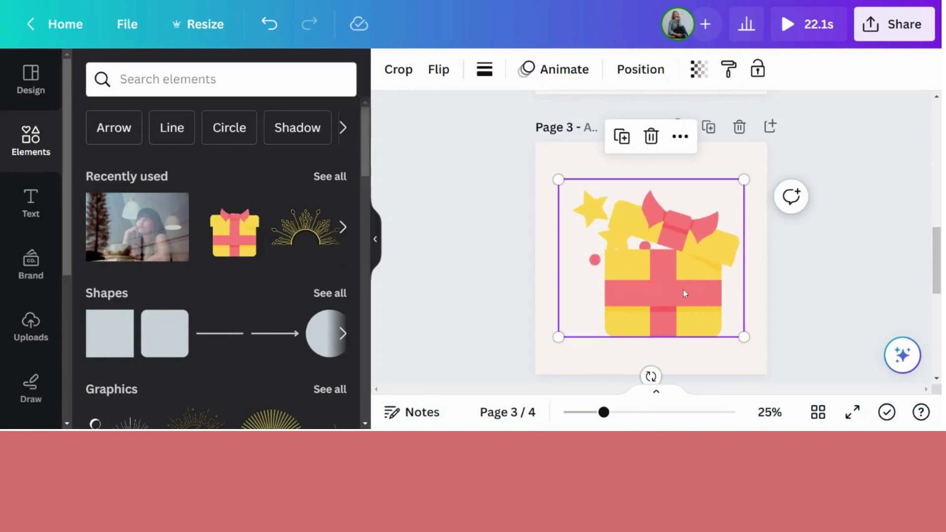
pyautogui.click(437, 73)
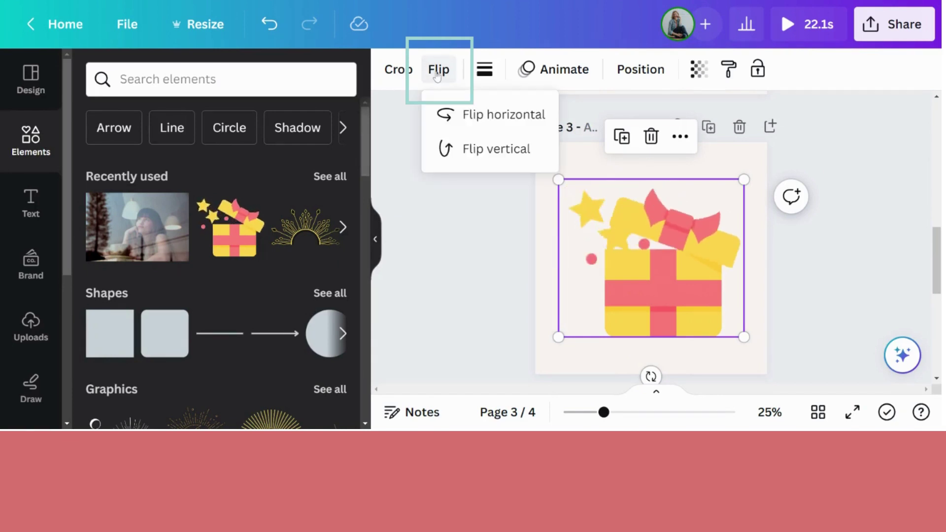
pyautogui.click(468, 114)
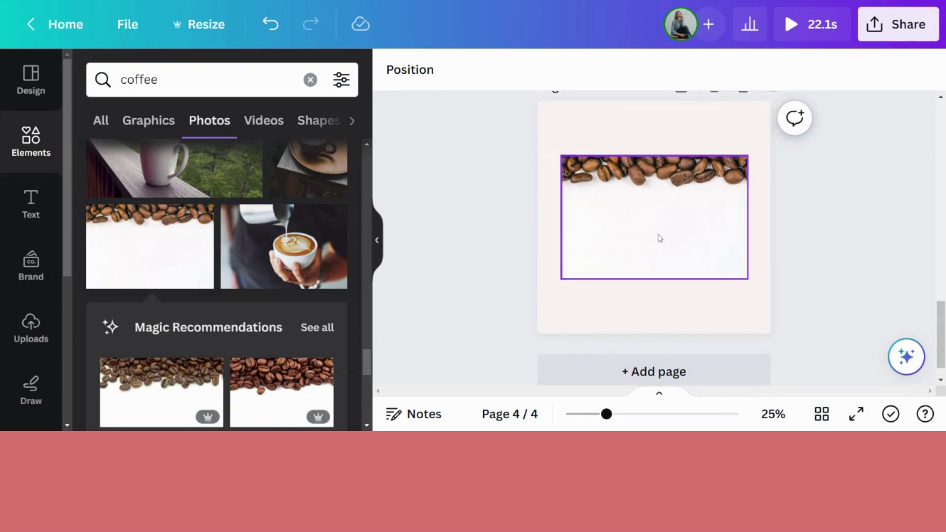
# Snap the coffee-bean photo to page 4's top-left corner and enlarge it to full page width.
pyautogui.moveTo(660, 238); pyautogui.dragTo(643, 184)
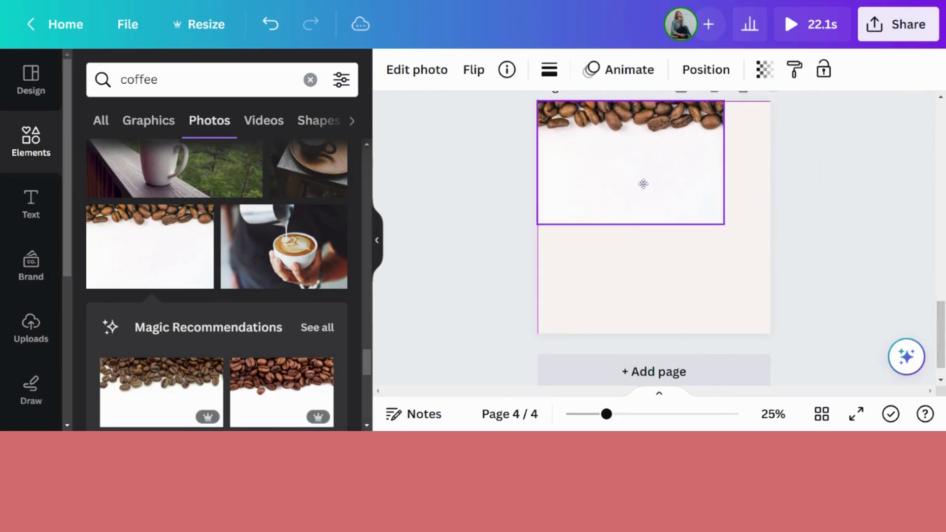
pyautogui.moveTo(724, 224); pyautogui.dragTo(769, 255)
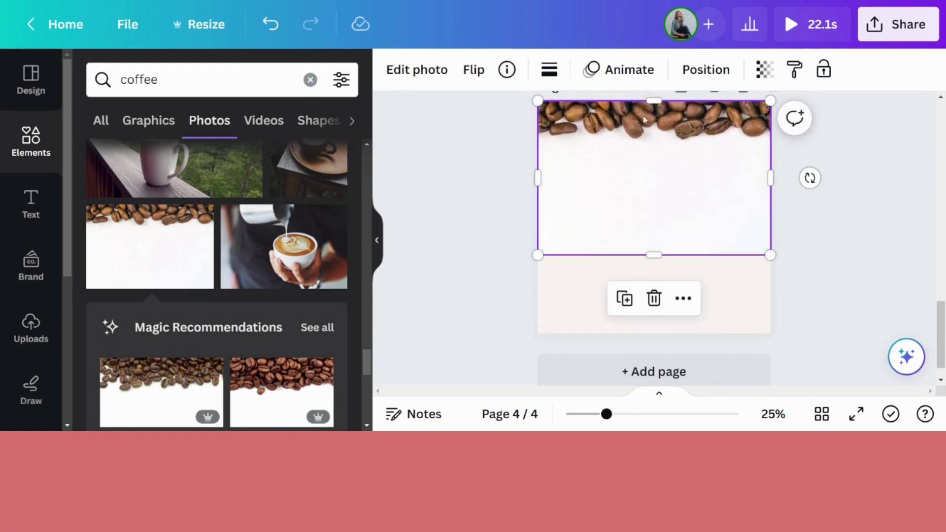
# Duplicate the coffee-bean photo, flip the copy vertically and move it lower so beans line the bottom.
pyautogui.click(624, 299)
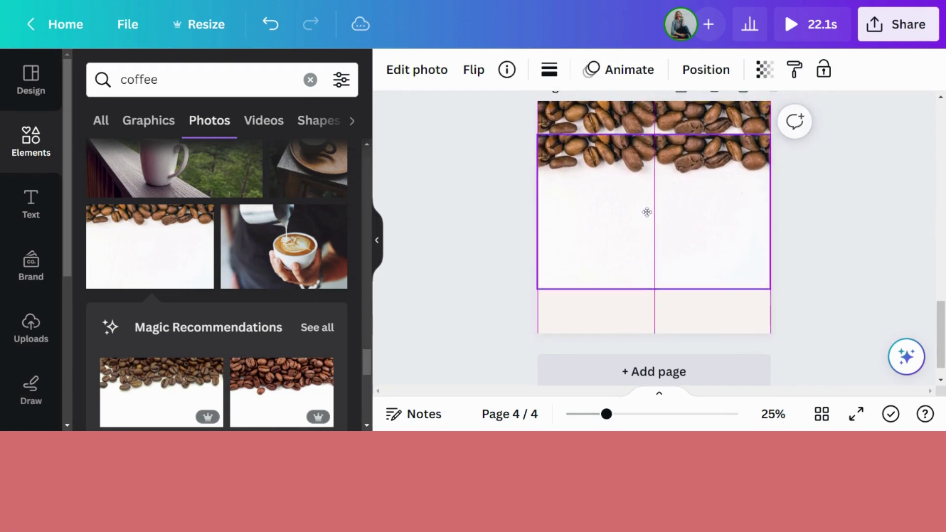
pyautogui.click(474, 69)
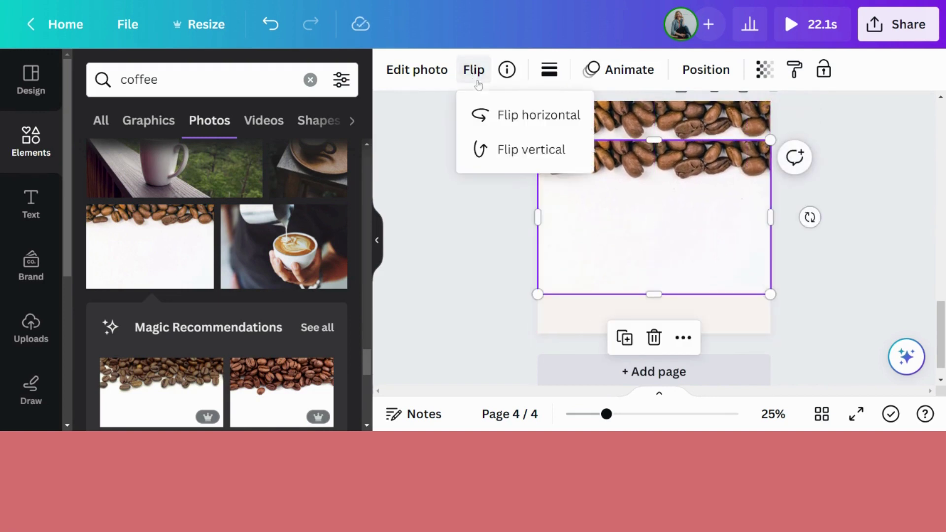
pyautogui.click(503, 154)
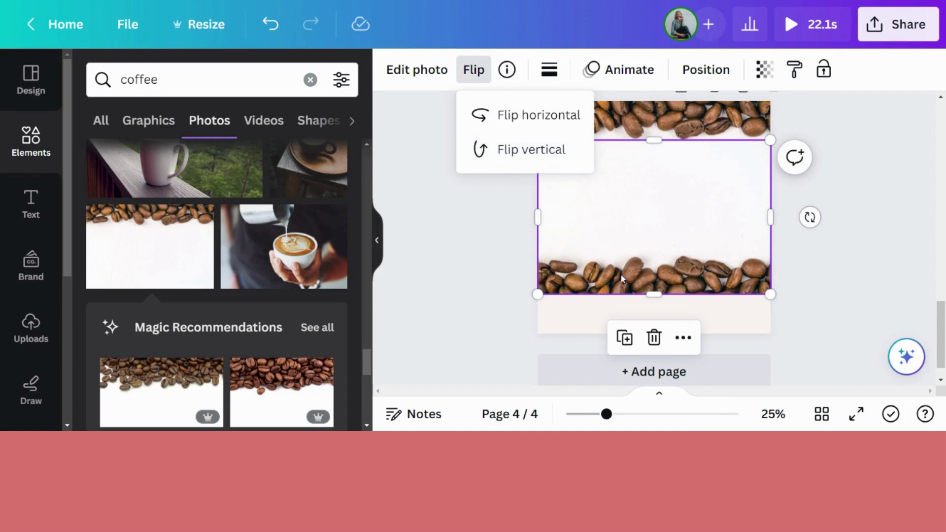
pyautogui.moveTo(623, 278); pyautogui.dragTo(619, 310)
pyautogui.click(836, 257)
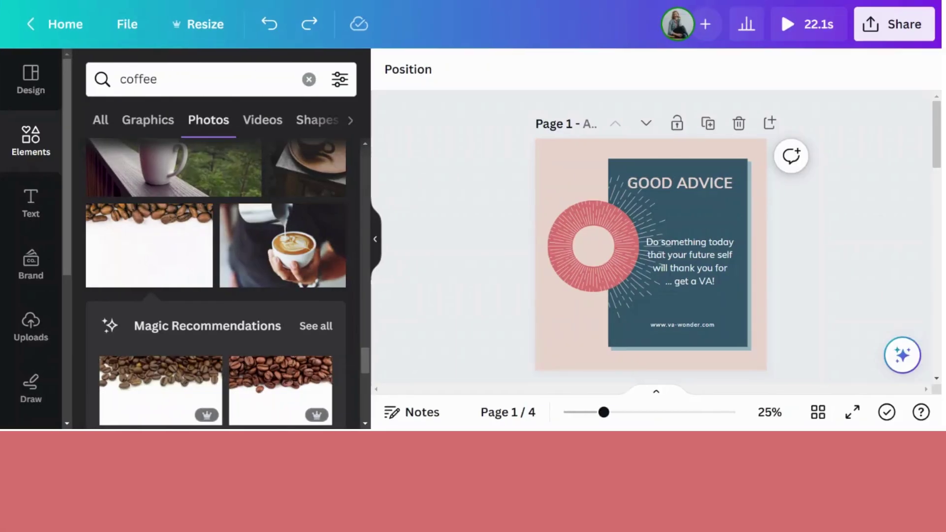
# Rotate the teal GOOD ADVICE card on page 1 to 41°.
pyautogui.click(733, 231)
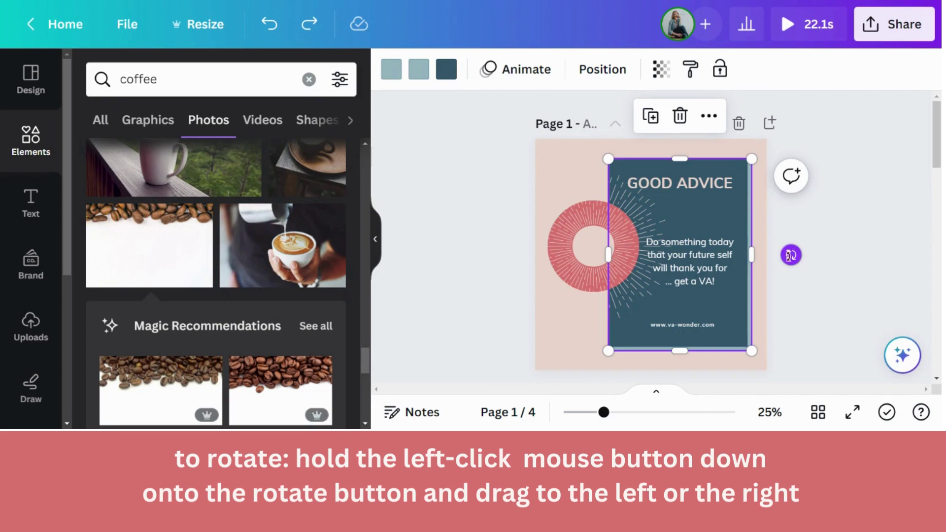
pyautogui.moveTo(793, 255); pyautogui.dragTo(826, 195)
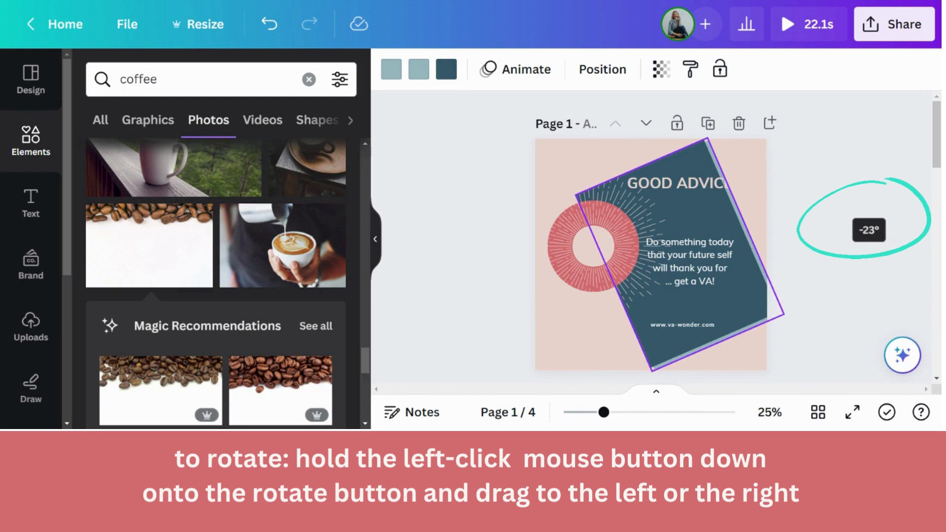
pyautogui.moveTo(826, 197)
pyautogui.mouseDown()
pyautogui.moveTo(817, 254)
pyautogui.moveTo(773, 313)
pyautogui.moveTo(744, 324)
pyautogui.moveTo(773, 317)
pyautogui.moveTo(743, 326)
pyautogui.moveTo(756, 324)
pyautogui.mouseUp()
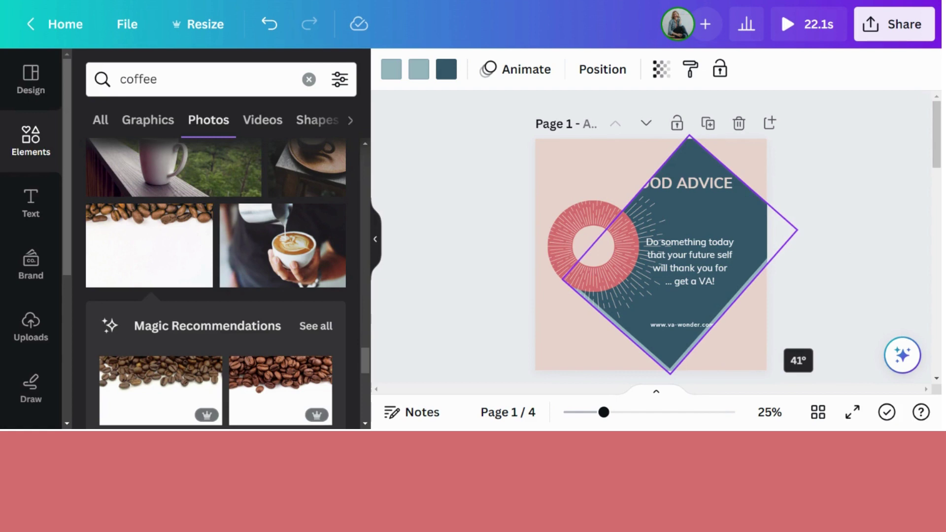
pyautogui.moveTo(756, 324); pyautogui.dragTo(757, 324)
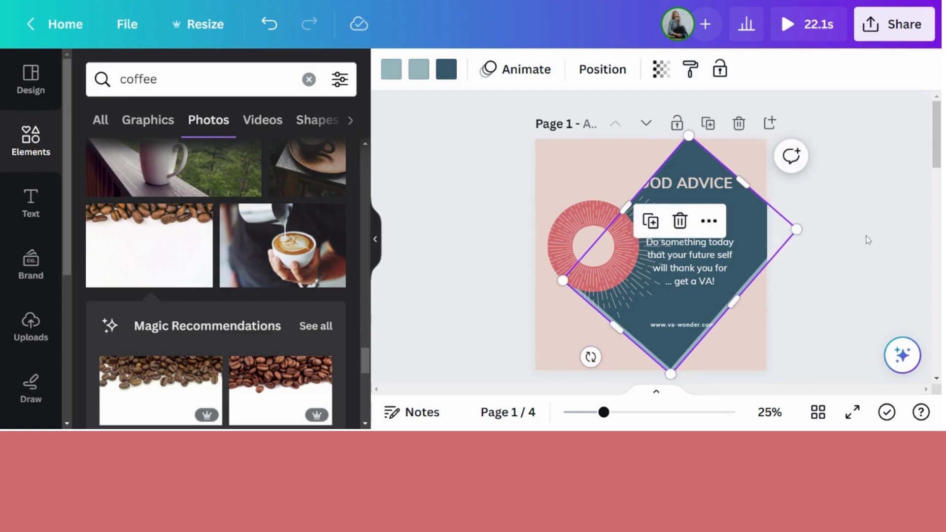
pyautogui.click(886, 241)
# Shift the rotated card left and enlarge it so it runs past the page edges.
pyautogui.moveTo(734, 218); pyautogui.dragTo(709, 225)
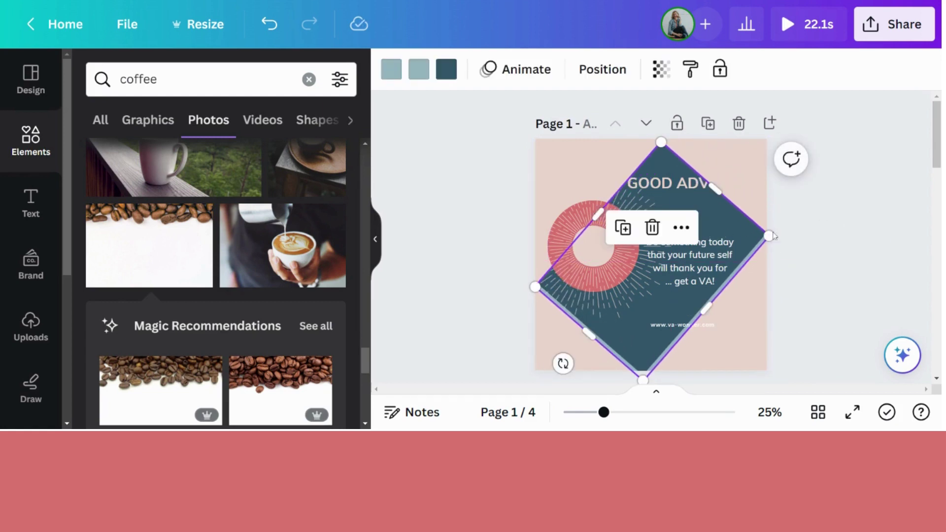
pyautogui.moveTo(773, 235); pyautogui.dragTo(845, 217)
pyautogui.click(849, 291)
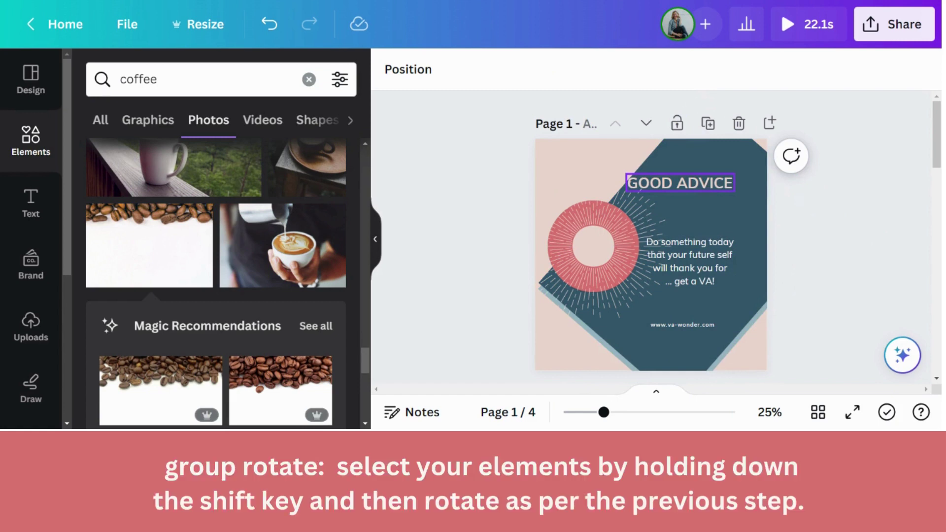
# Group-select the GOOD ADVICE heading, message and web address, and tilt them together about 13°.
pyautogui.click(706, 185)
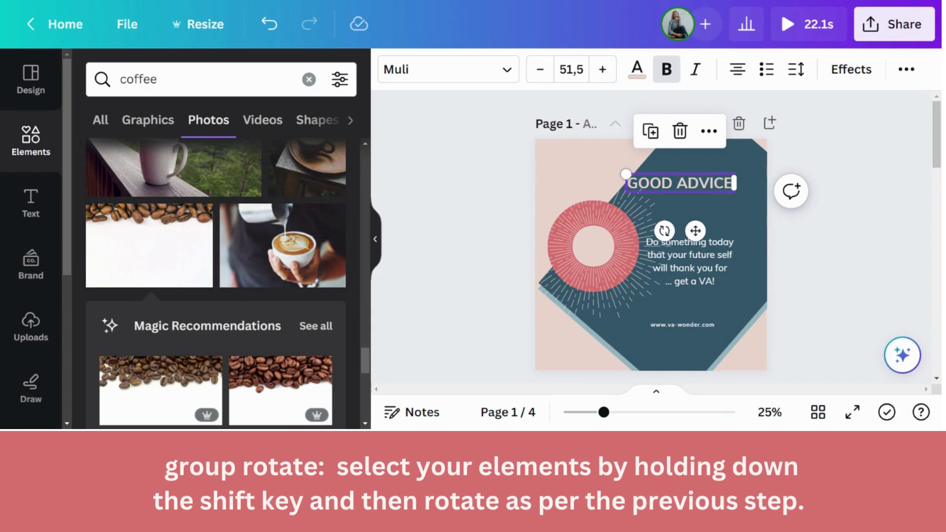
pyautogui.keyDown('shift'); pyautogui.click(707, 276); pyautogui.keyUp('shift')
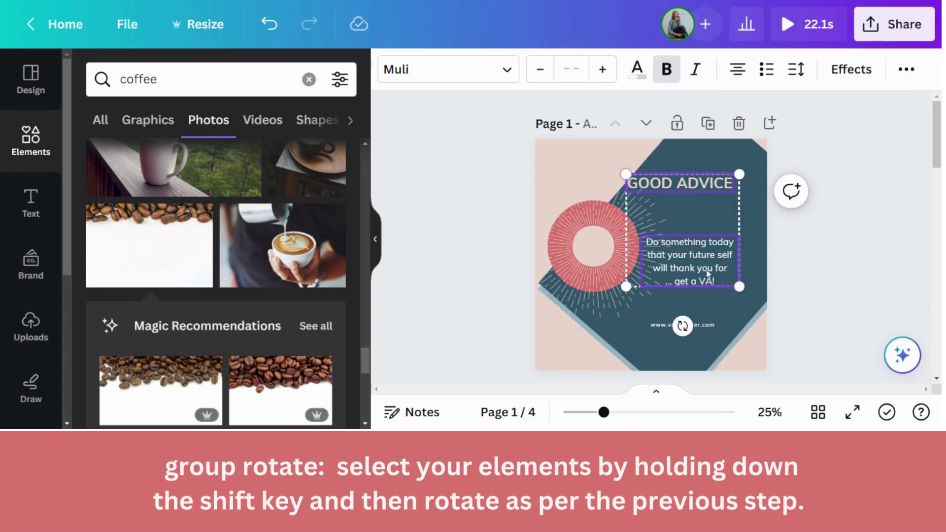
pyautogui.keyDown('shift'); pyautogui.click(697, 329); pyautogui.keyUp('shift')
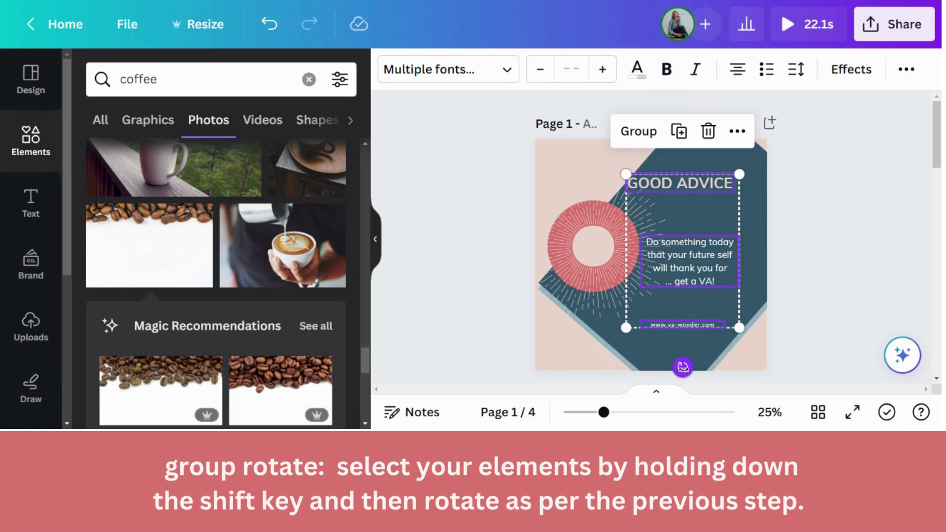
pyautogui.moveTo(683, 367); pyautogui.dragTo(665, 328)
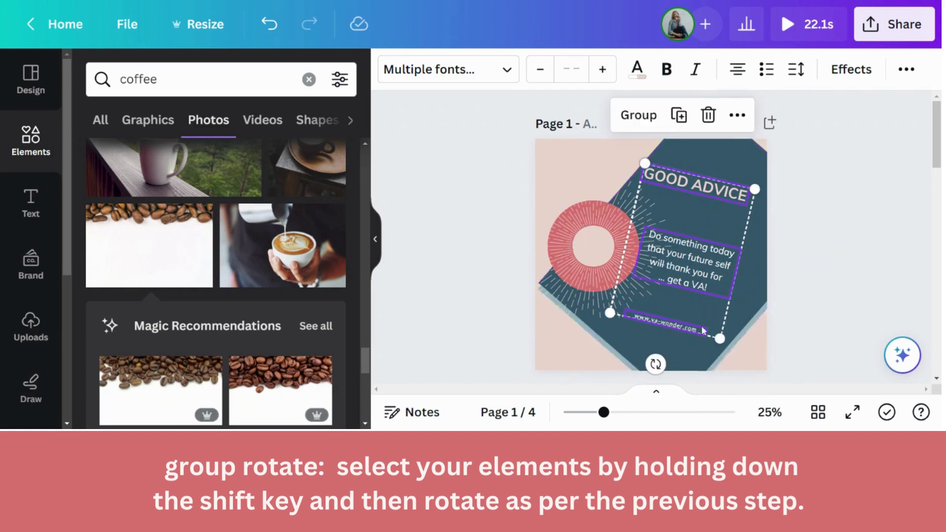
pyautogui.click(857, 267)
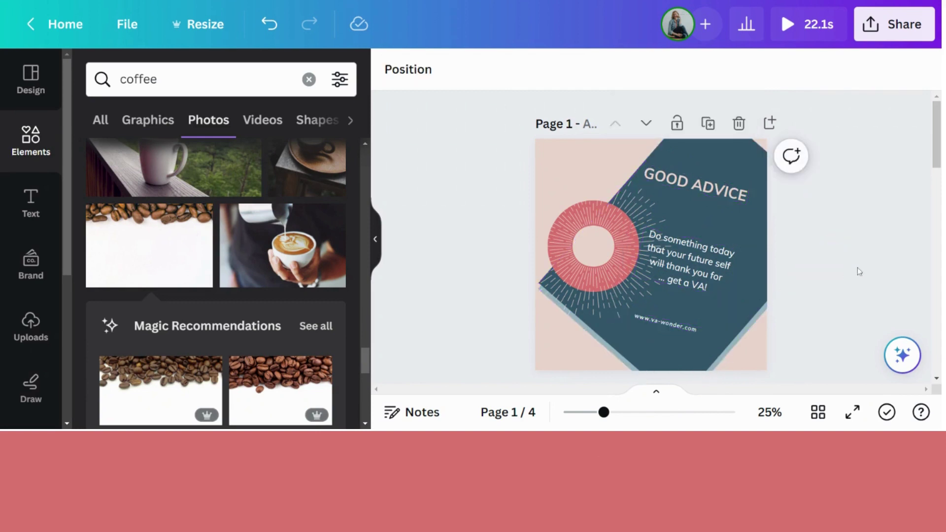